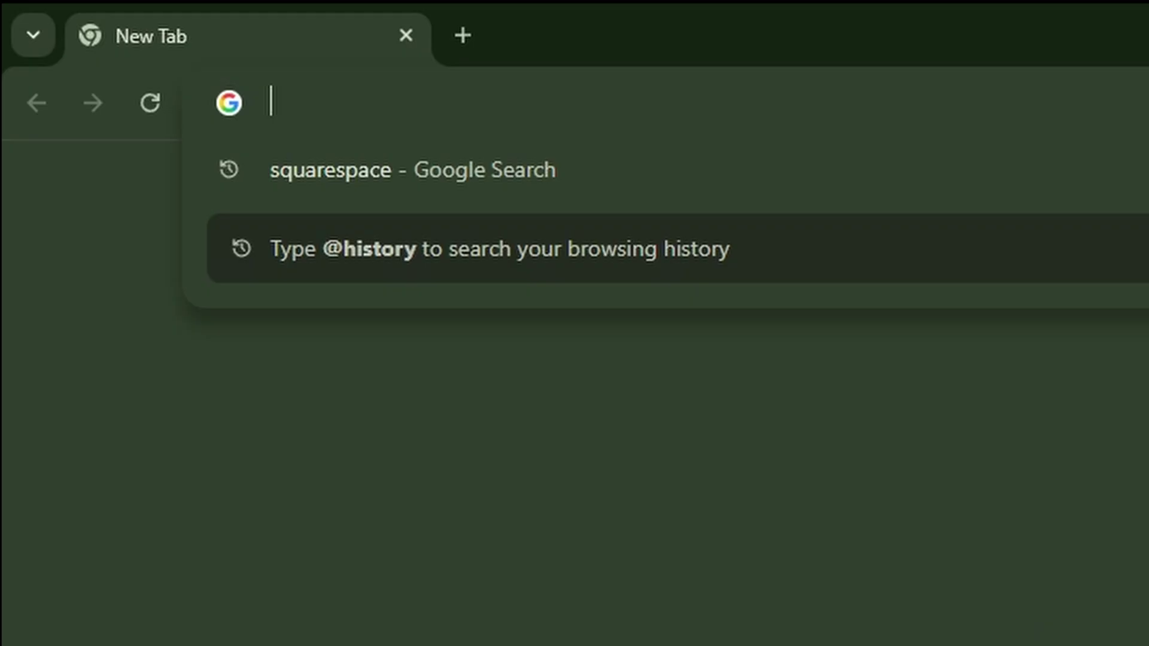
# Step: Load admin.google.com and go to Account > Domains > Manage domains
pyautogui.write('admin.google.com')
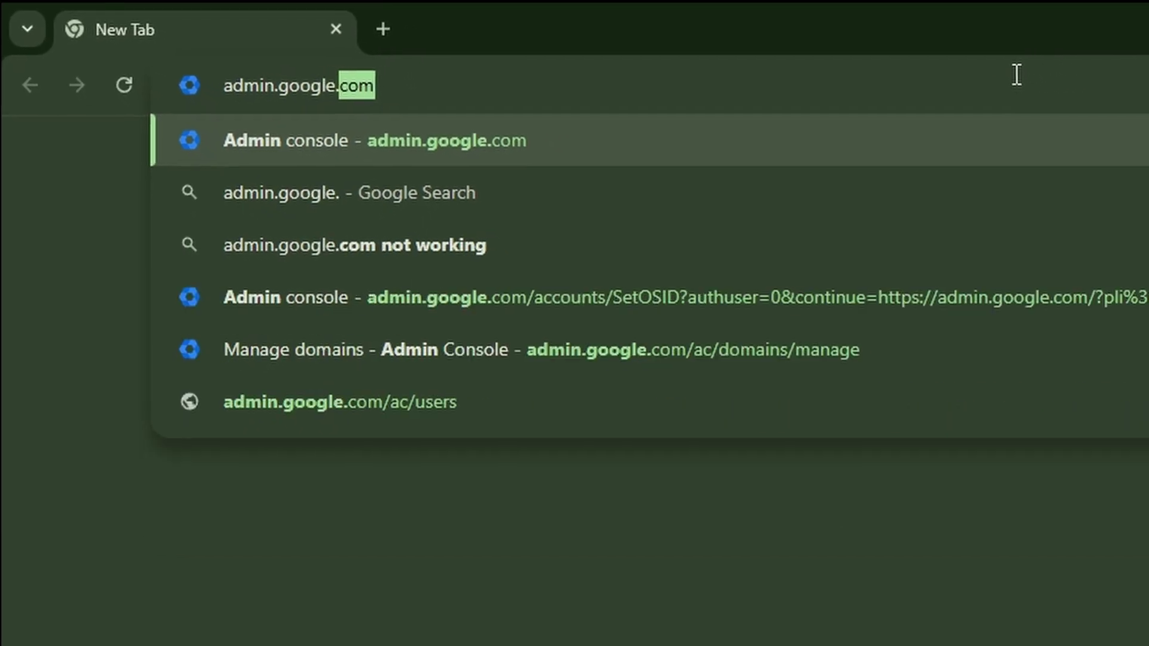
pyautogui.press('Return')
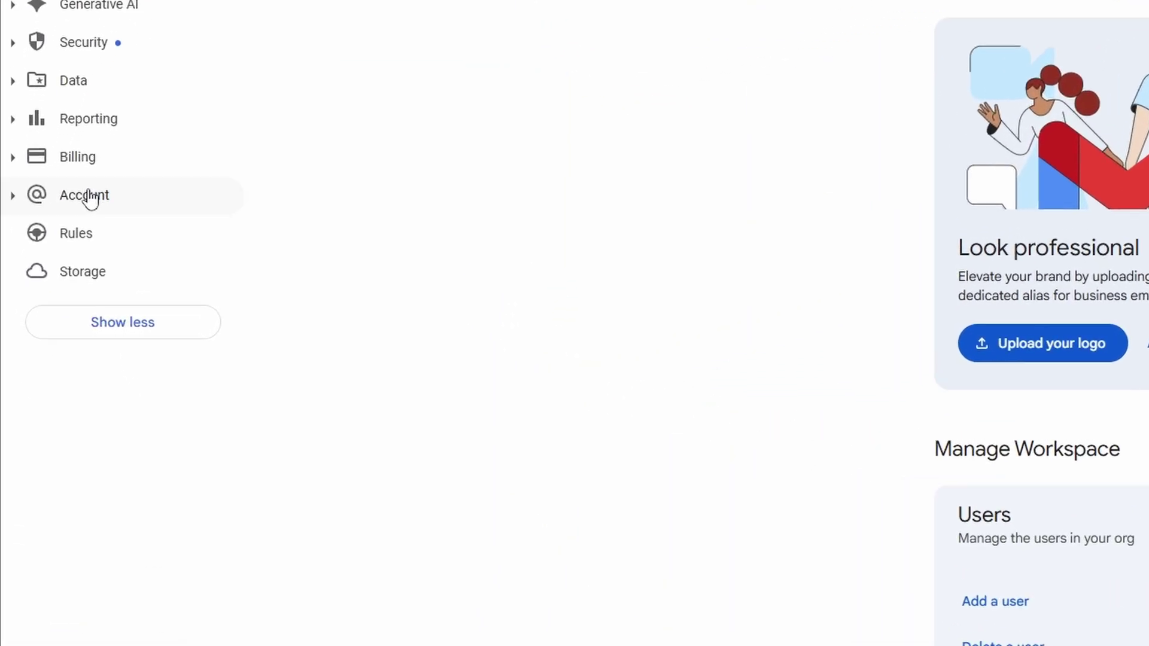
pyautogui.click(50, 314)
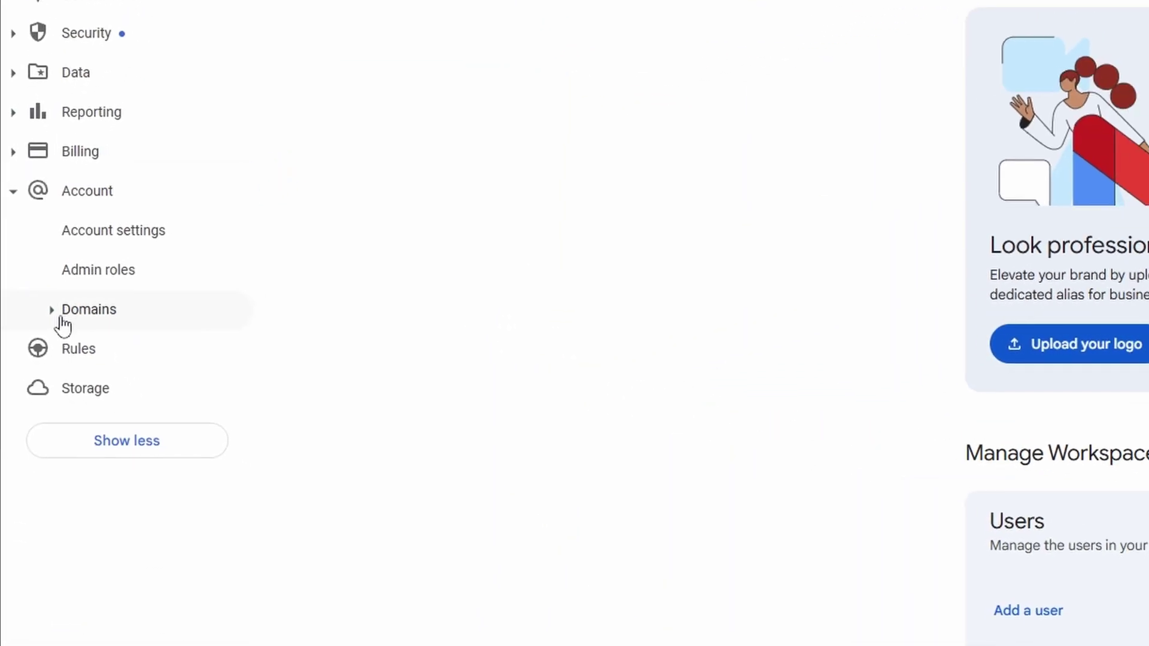
pyautogui.click(114, 314)
pyautogui.click(133, 384)
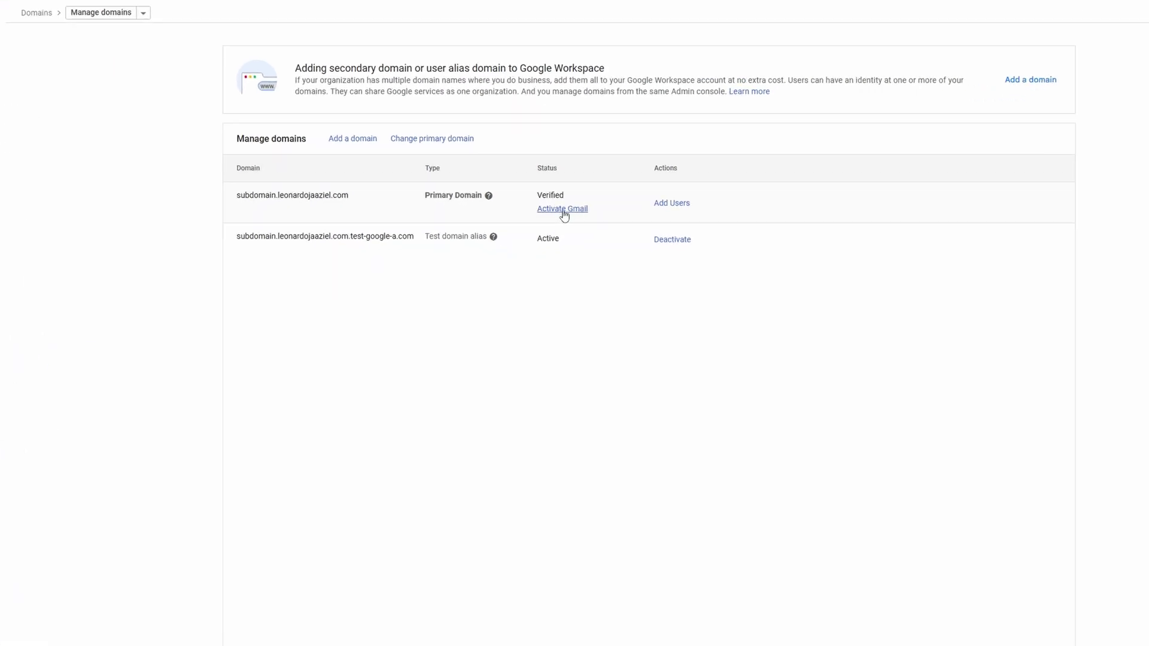
# Step: Activate Gmail for the primary domain with the MX record method, proceeding to the domain host step
pyautogui.click(556, 150)
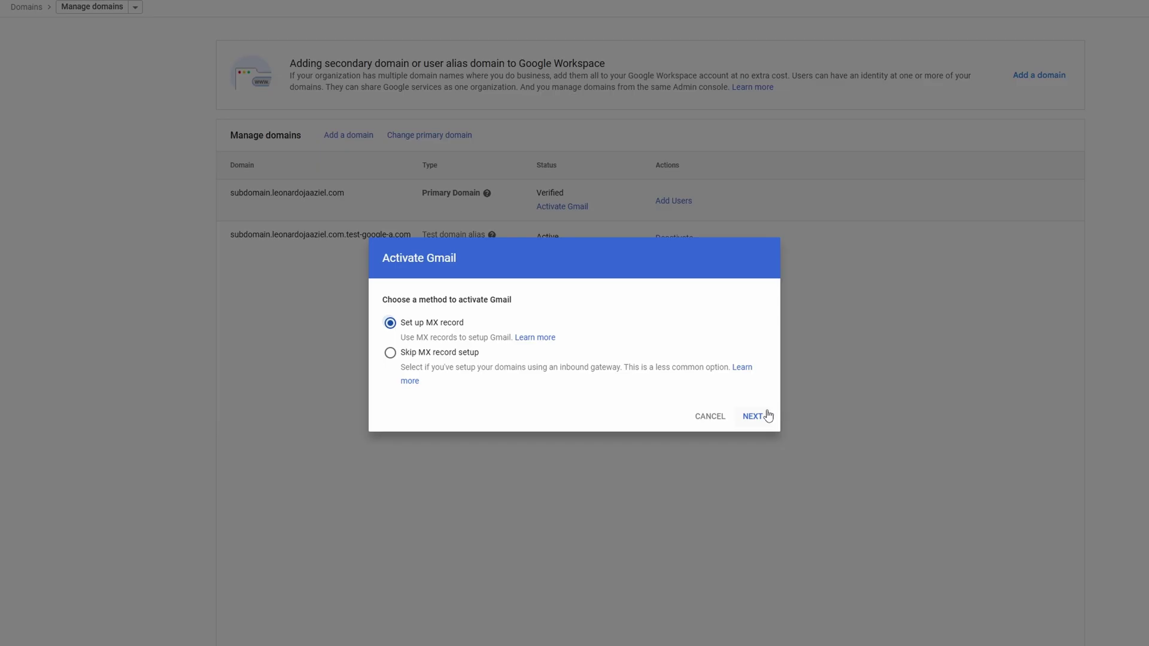
pyautogui.click(784, 433)
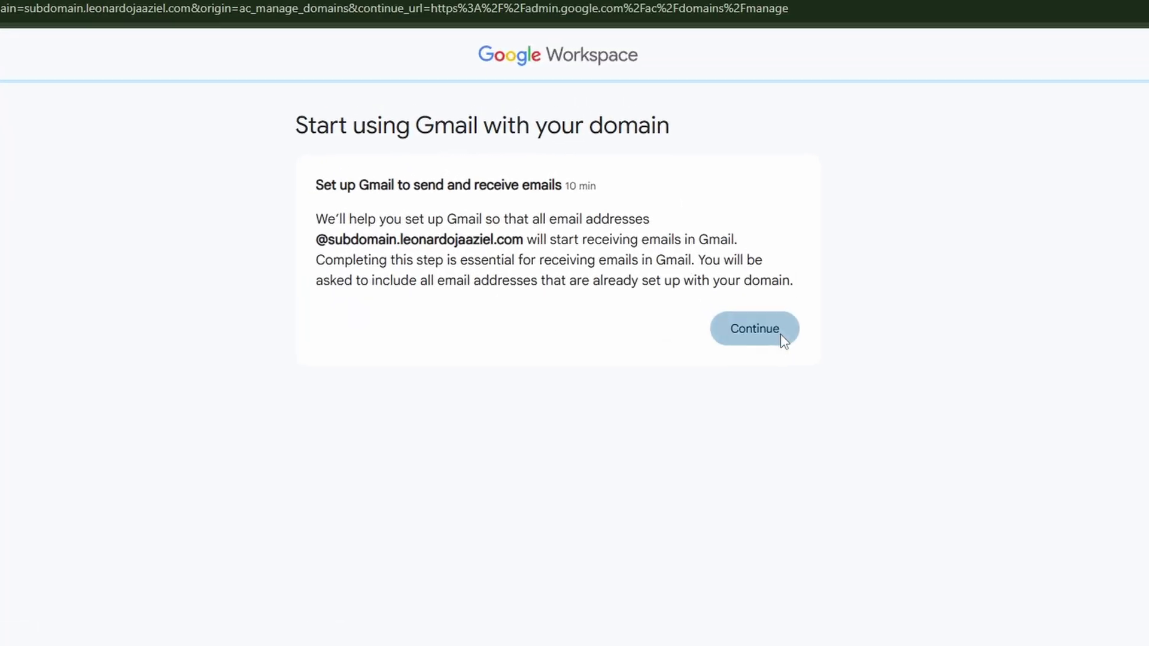
pyautogui.click(775, 335)
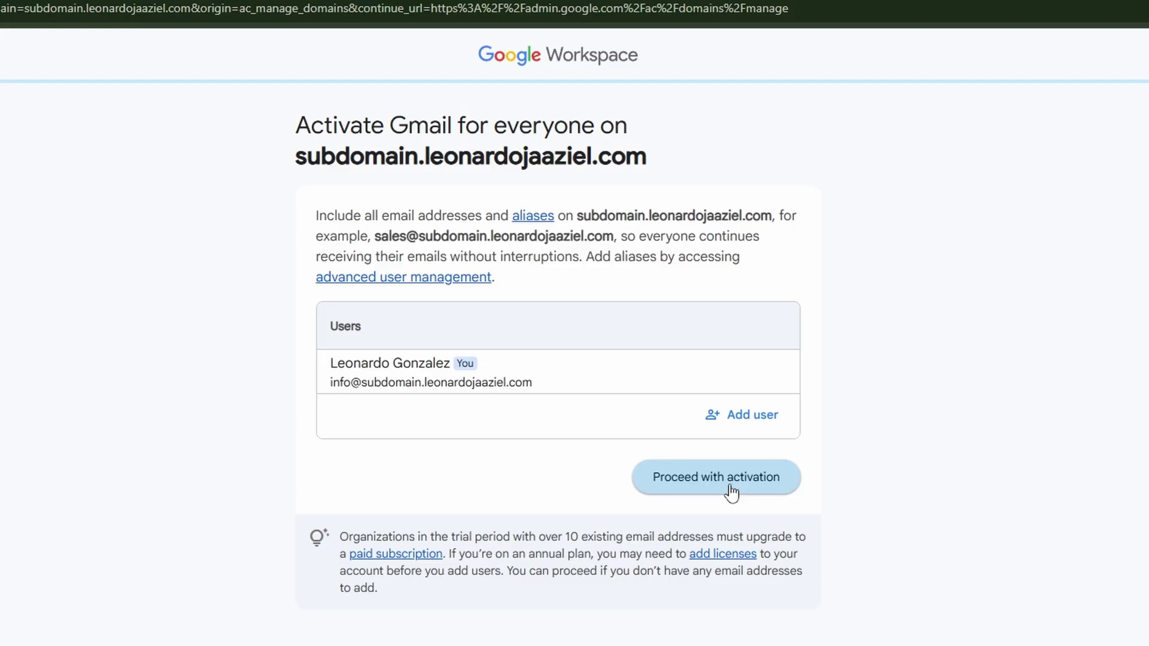
pyautogui.click(730, 490)
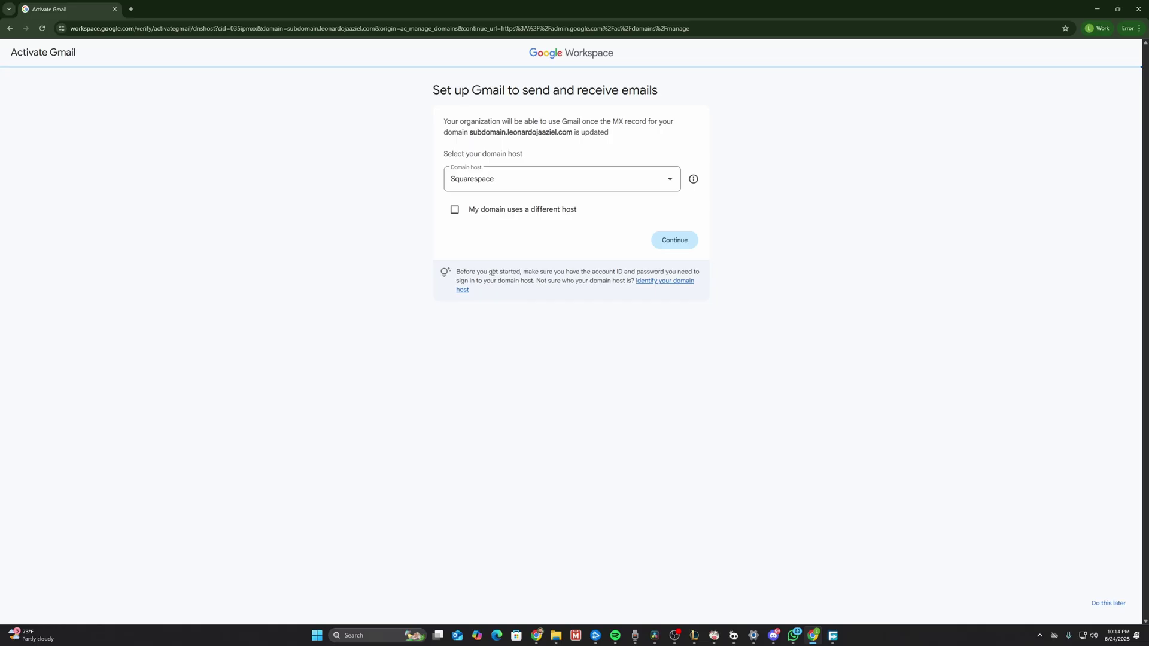
# Step: Keep Squarespace as host, tick 'My domain uses a different host', and continue to the MX record details
pyautogui.click(486, 181)
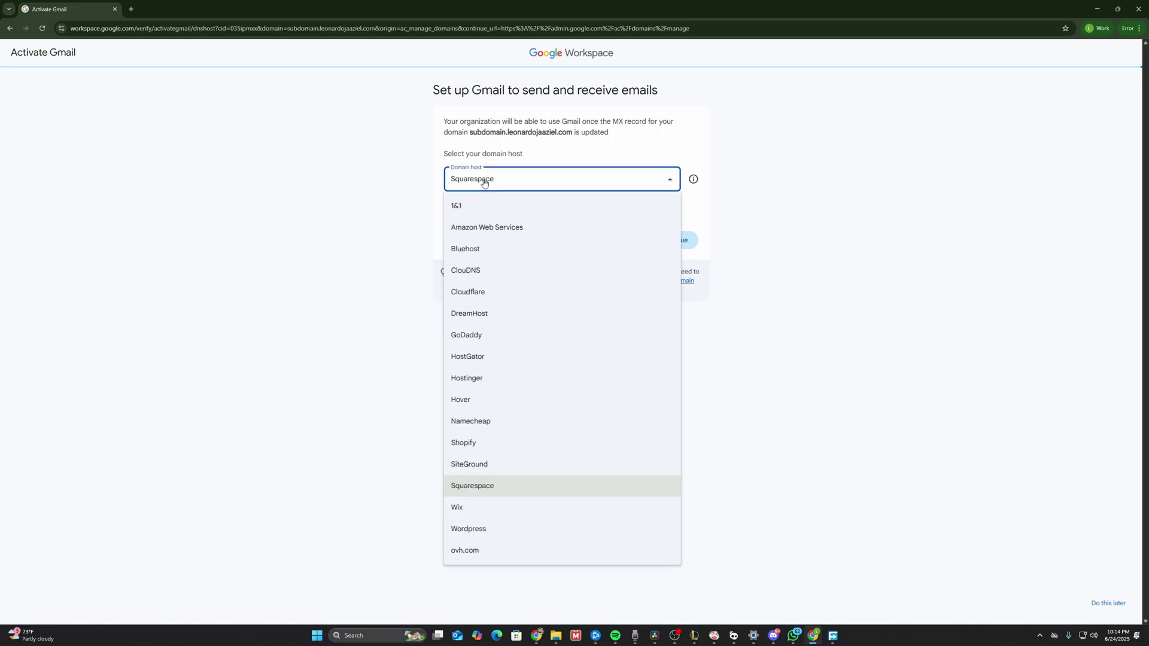
pyautogui.click(489, 172)
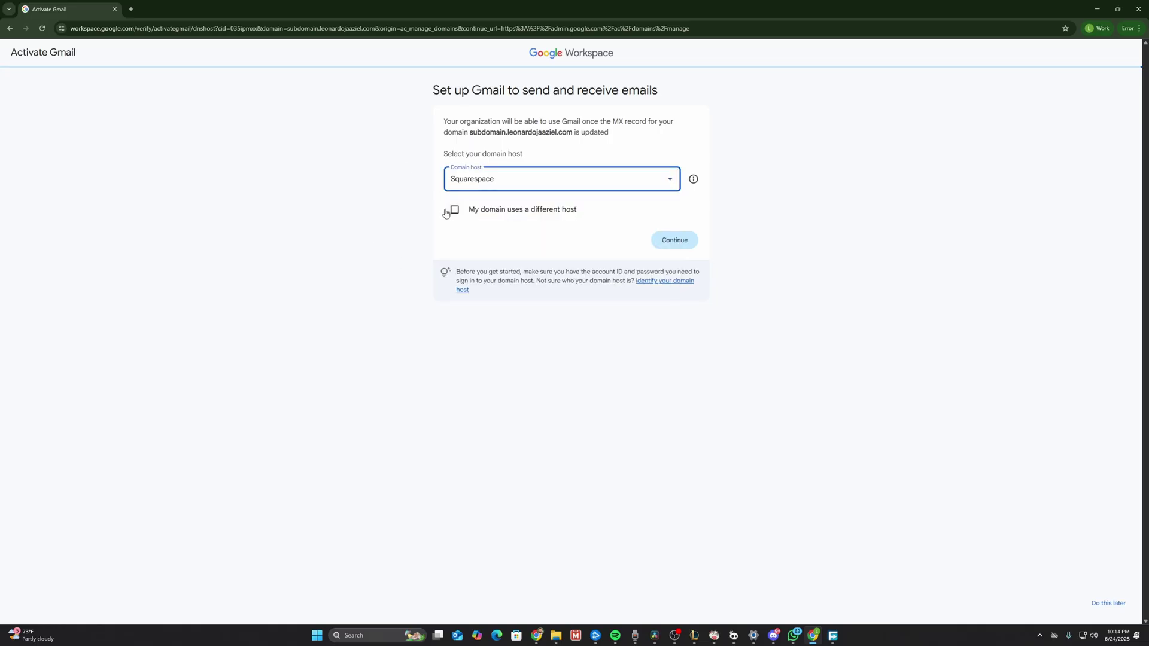
pyautogui.click(454, 210)
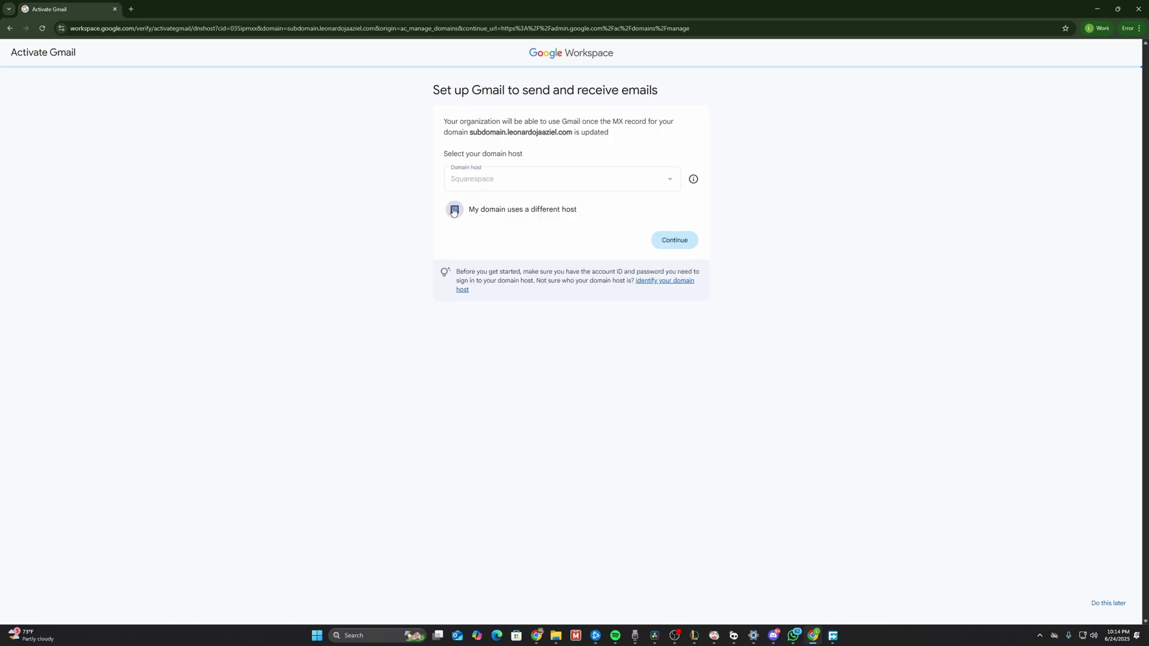
pyautogui.click(667, 238)
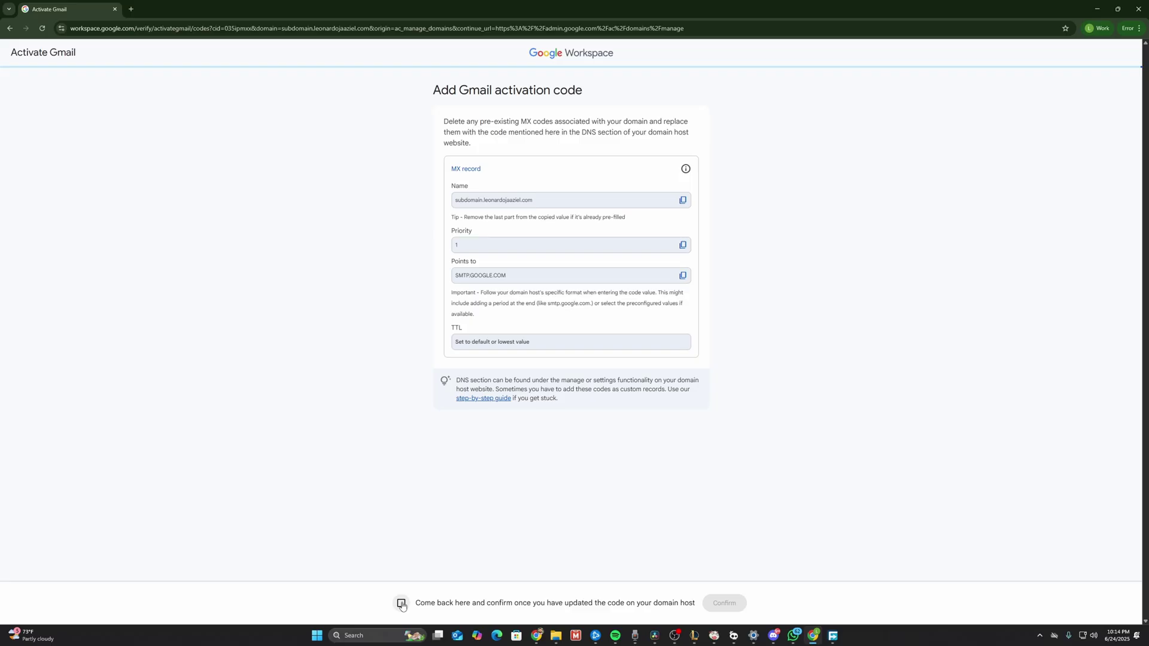
# Step: Tick the host-updated confirmation and copy the Points to value SMTP.GOOGLE.COM
pyautogui.click(401, 604)
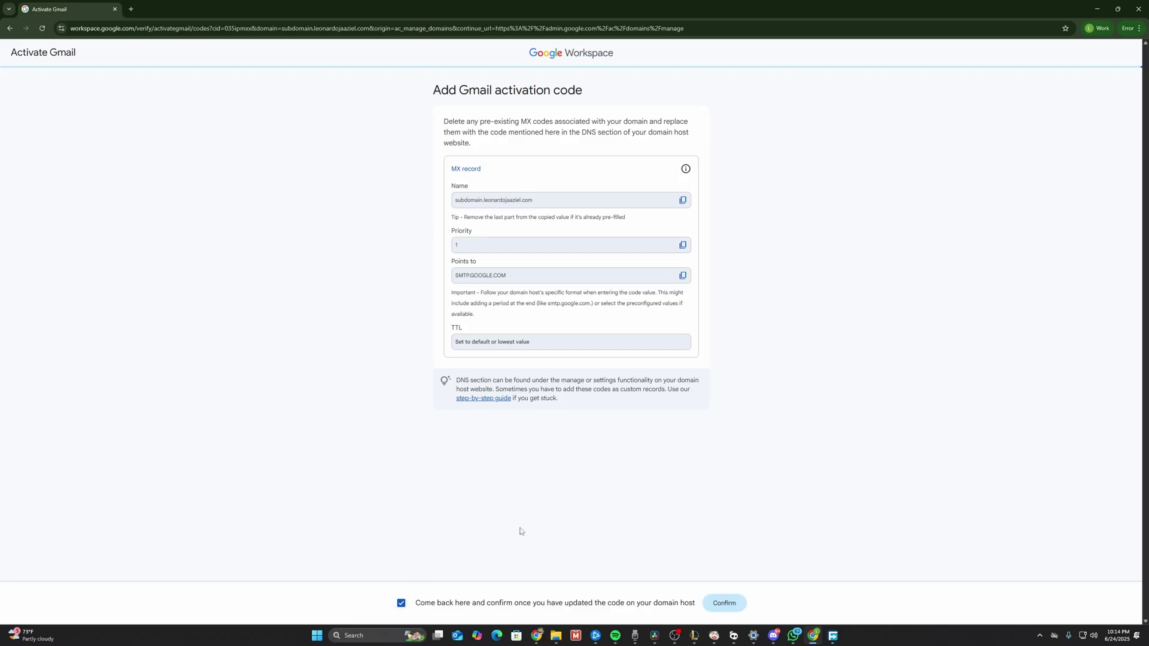
pyautogui.click(682, 276)
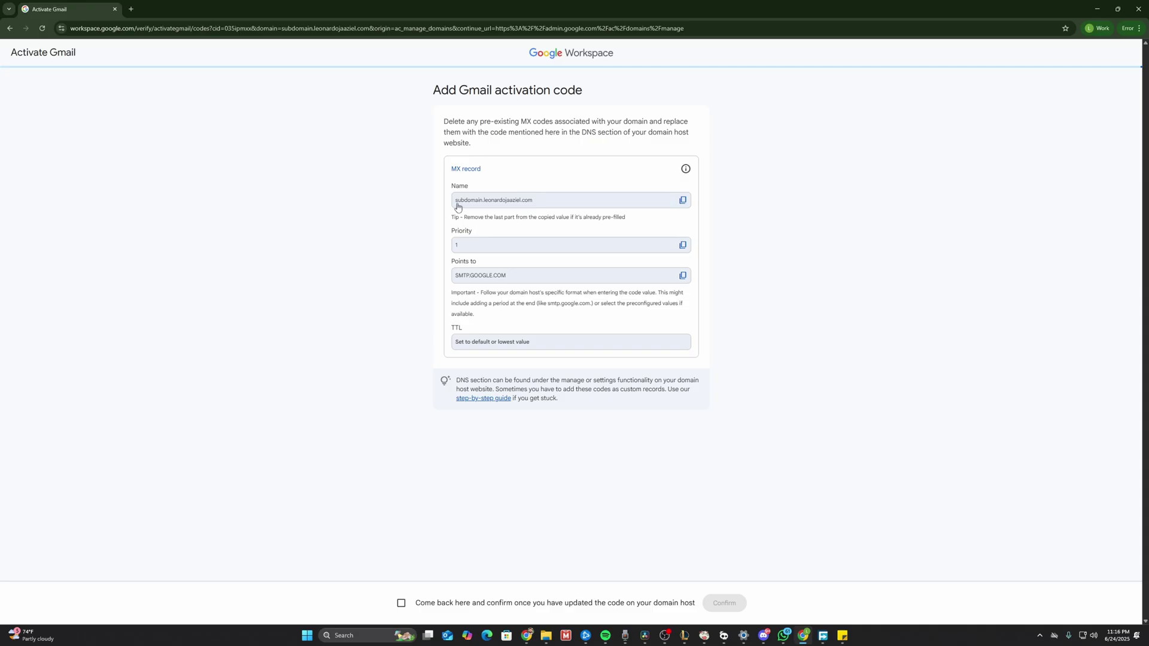
# Step: Open squarespace.com in a new tab and open the account menu to reach Domains
pyautogui.click(131, 9)
pyautogui.write('square')
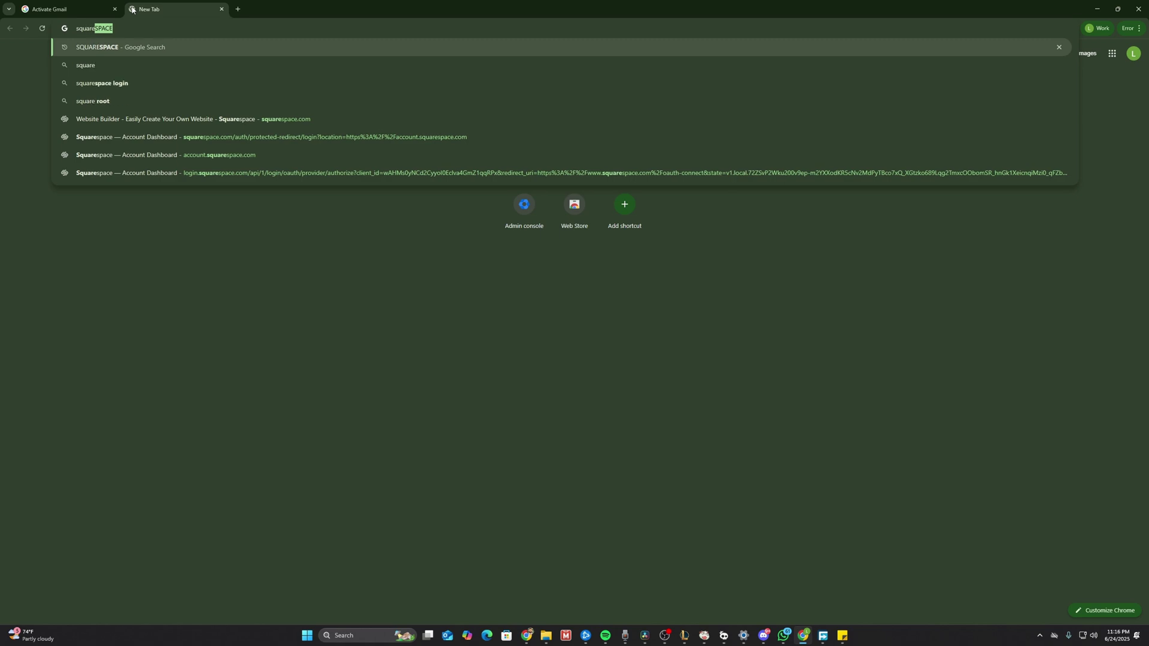
pyautogui.press('Down')
pyautogui.press('Down')
pyautogui.press('Down')
pyautogui.press('Down')
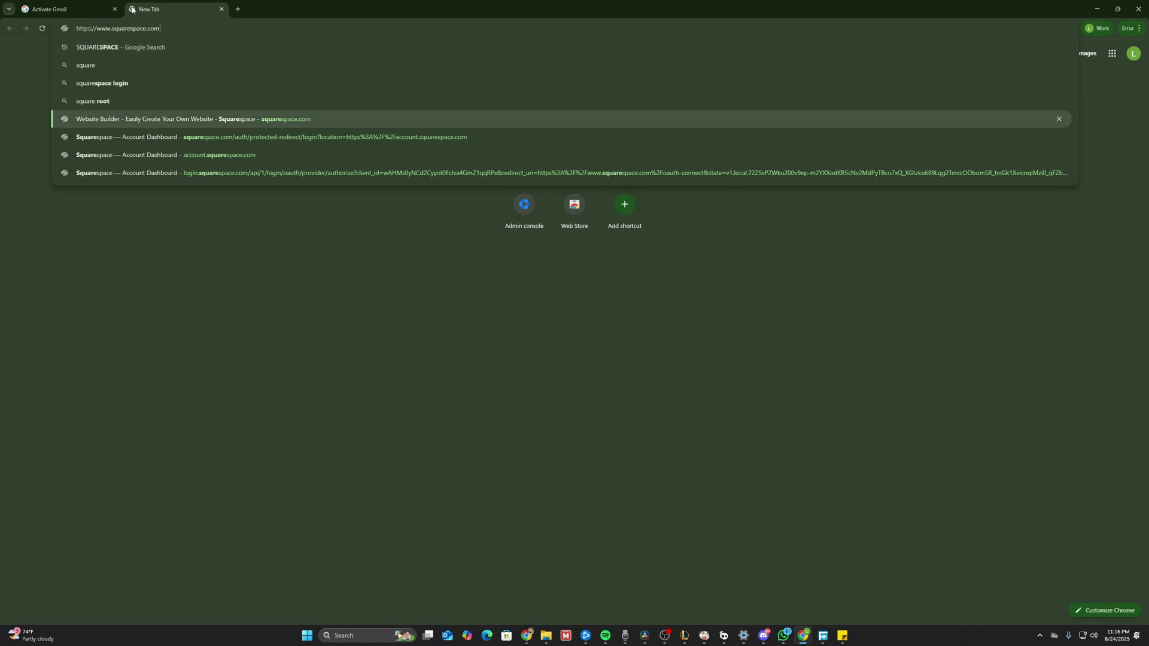
pyautogui.press('Return')
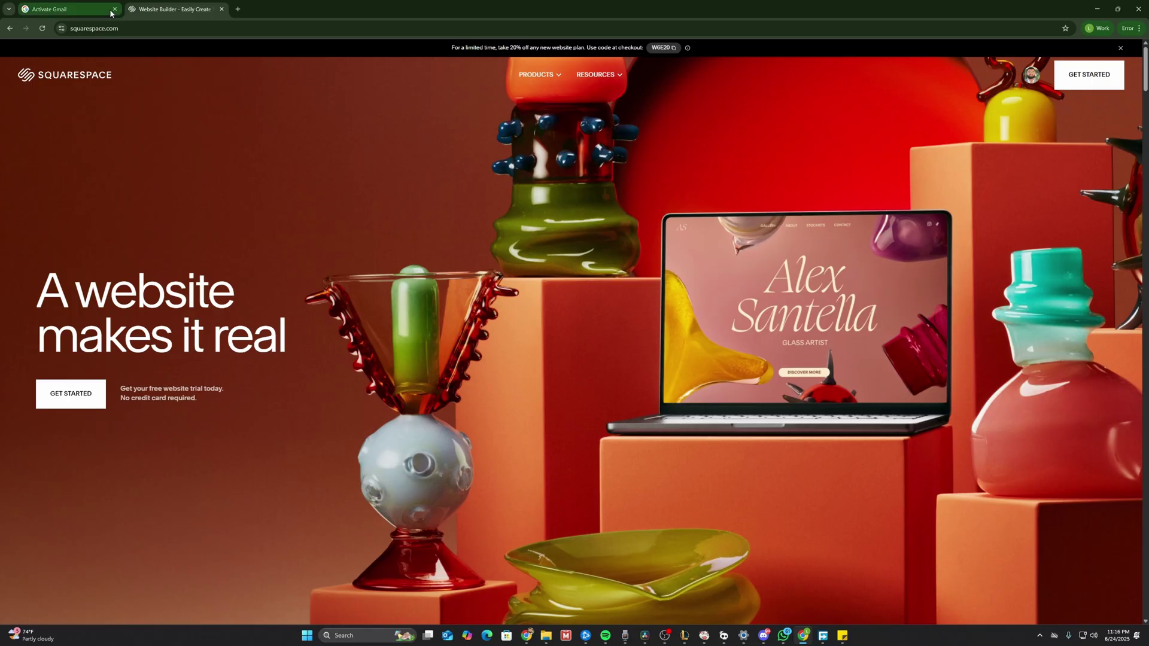
pyautogui.click(1031, 76)
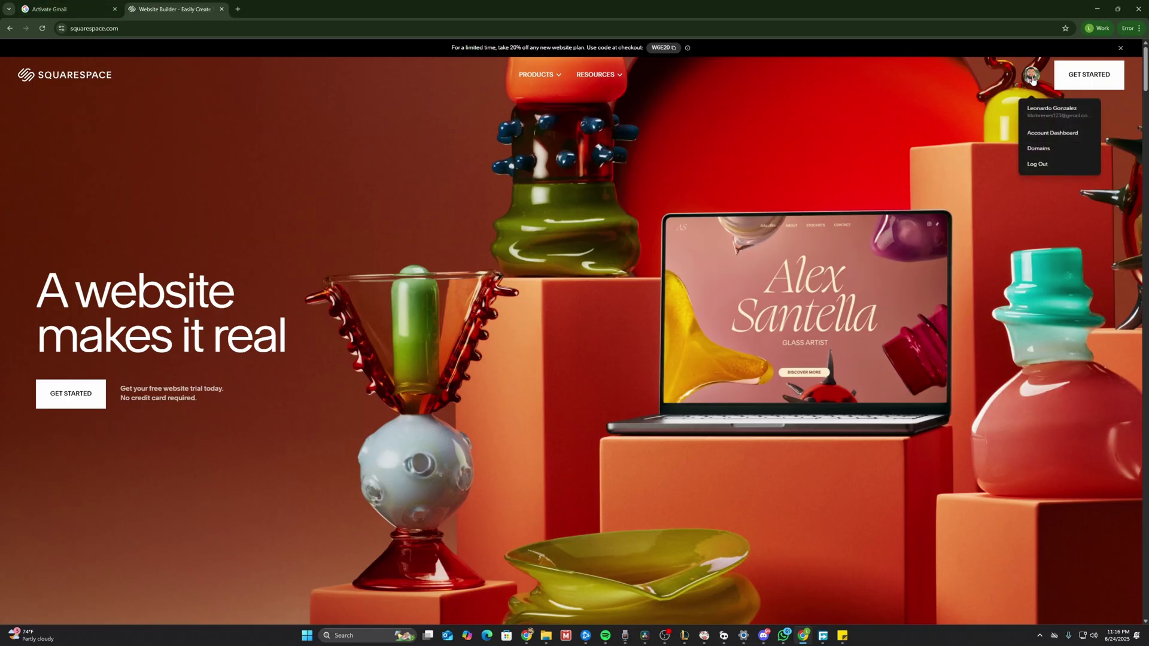
pyautogui.click(1031, 78)
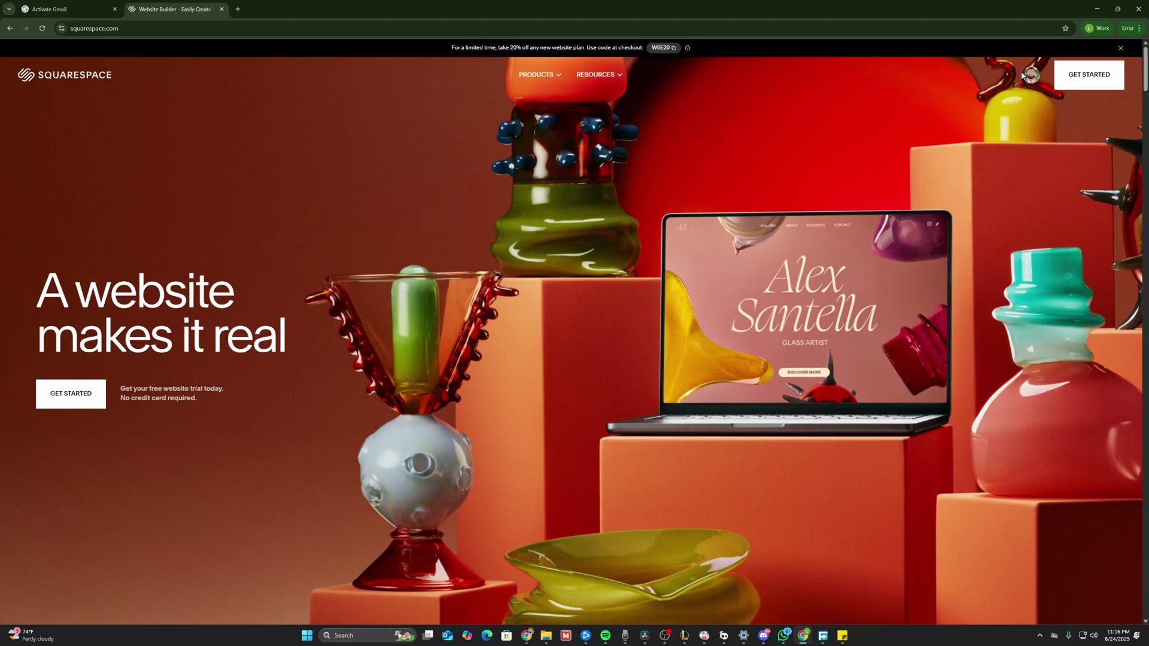
pyautogui.click(1028, 76)
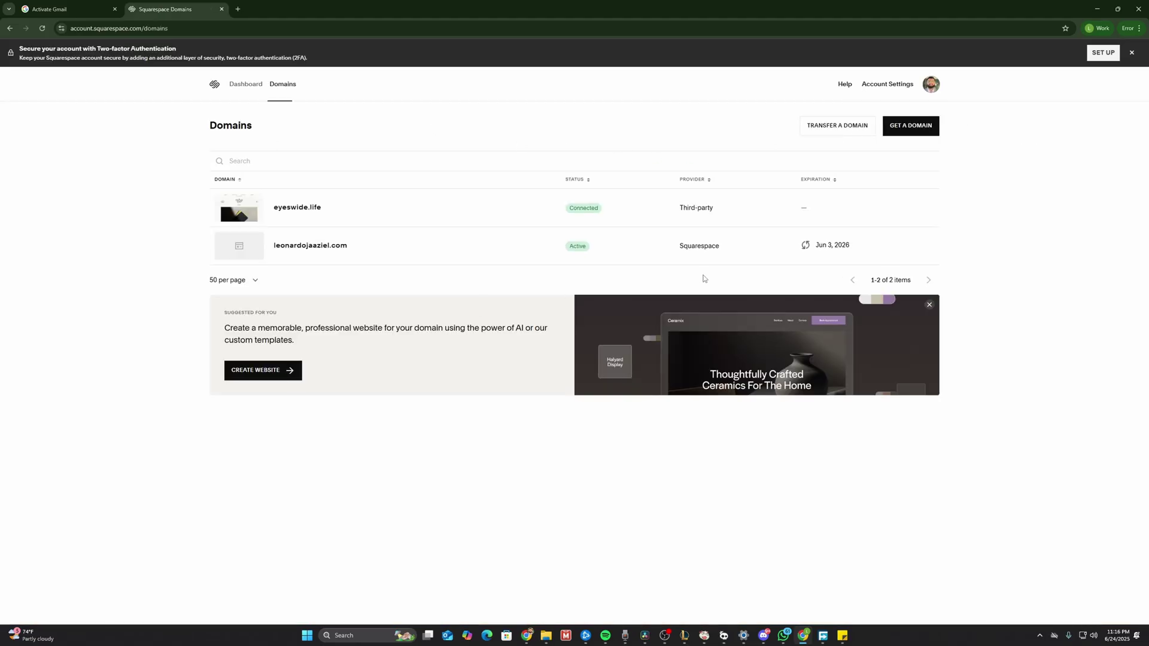
# Step: Open the Squarespace-registered domain's DNS Settings and add a new custom record
pyautogui.click(334, 253)
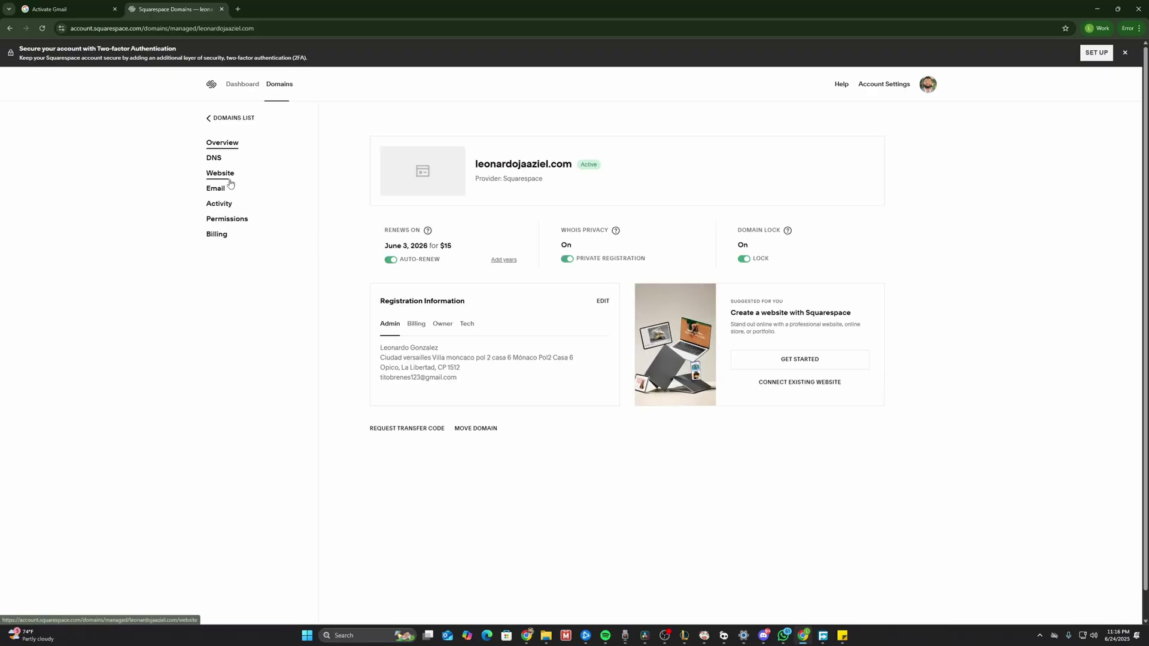
pyautogui.click(215, 159)
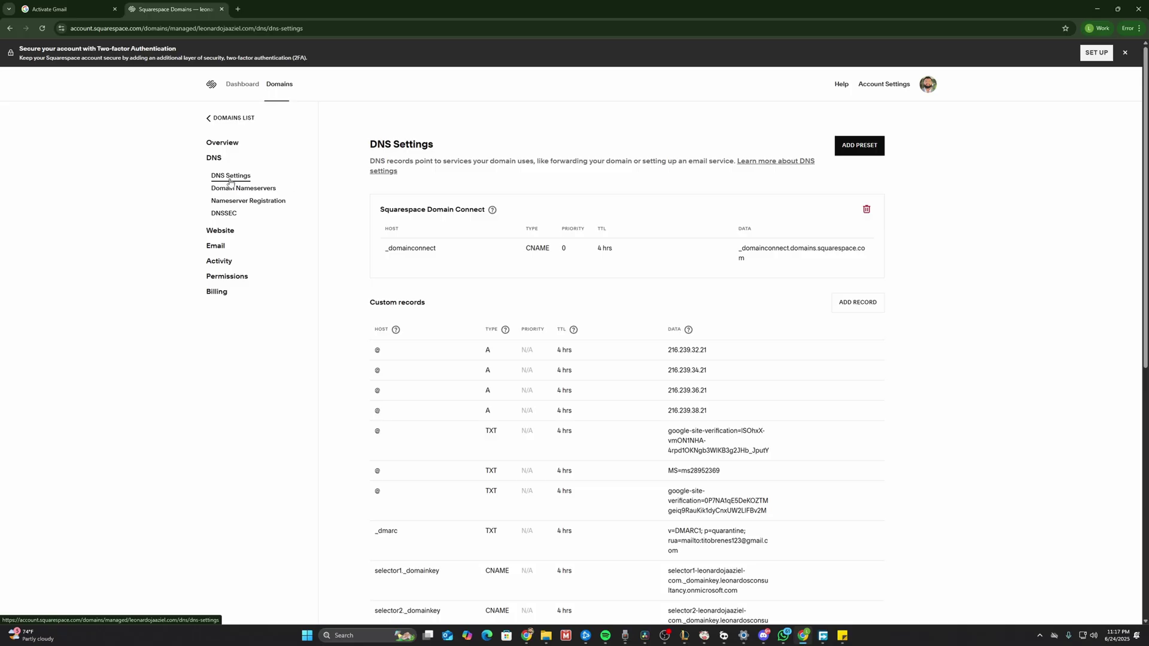
pyautogui.moveTo(365, 304); pyautogui.dragTo(461, 307)
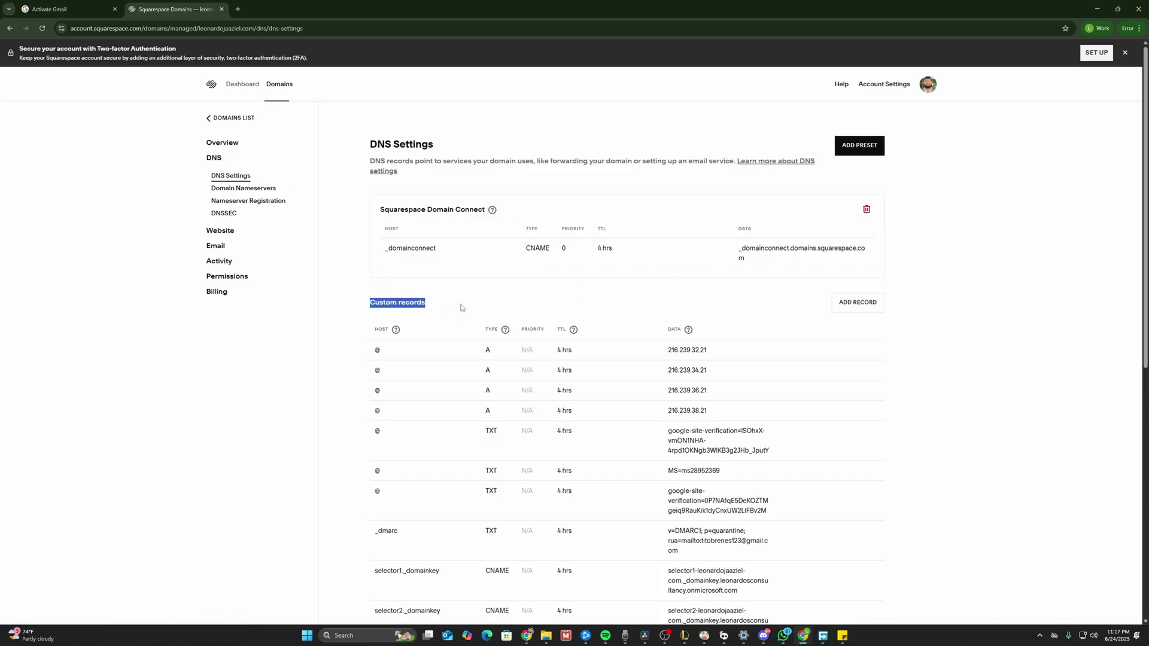
pyautogui.click(782, 305)
pyautogui.click(847, 306)
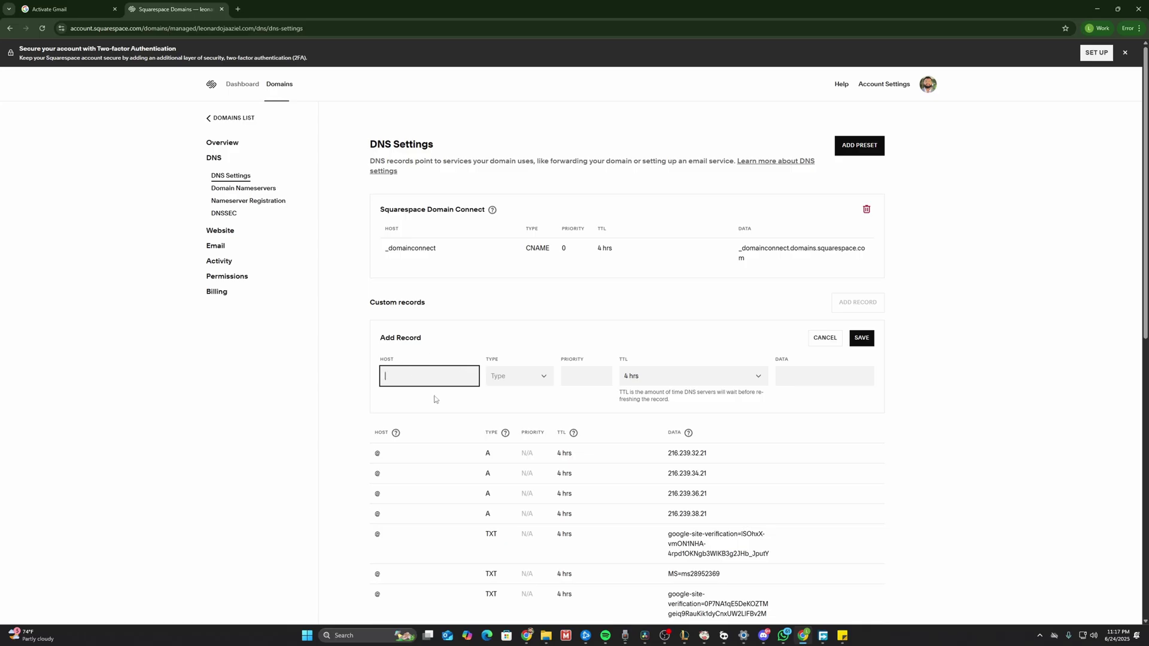
# Step: Set the new record's type to MX with priority 1
pyautogui.click(515, 376)
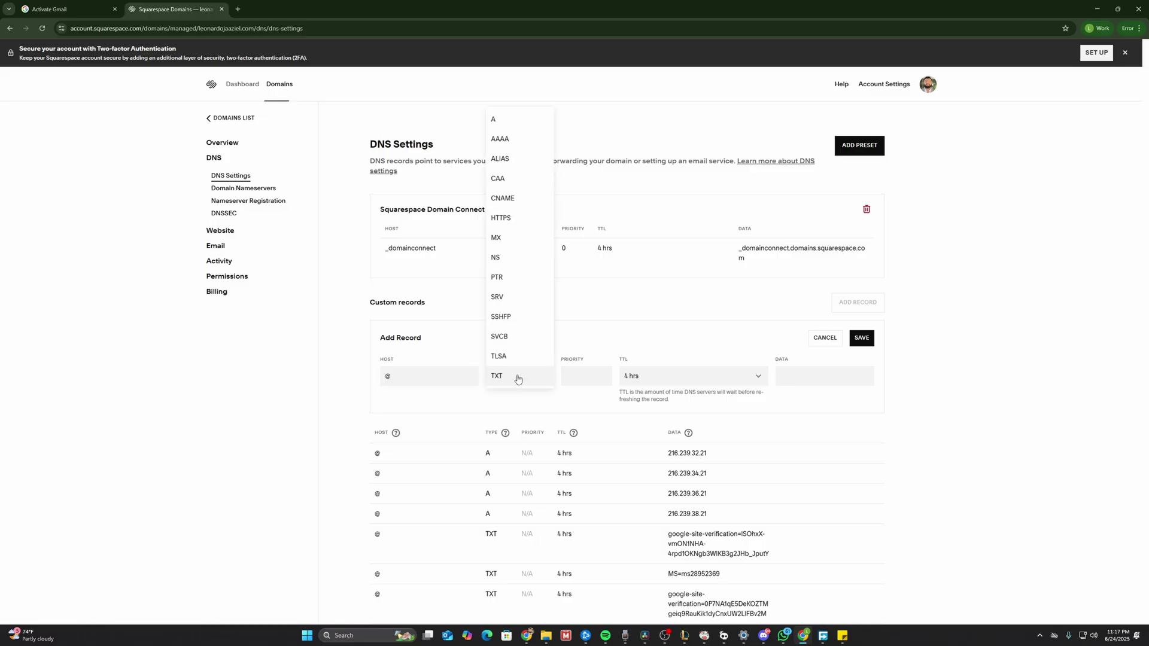
pyautogui.click(514, 243)
pyautogui.click(562, 376)
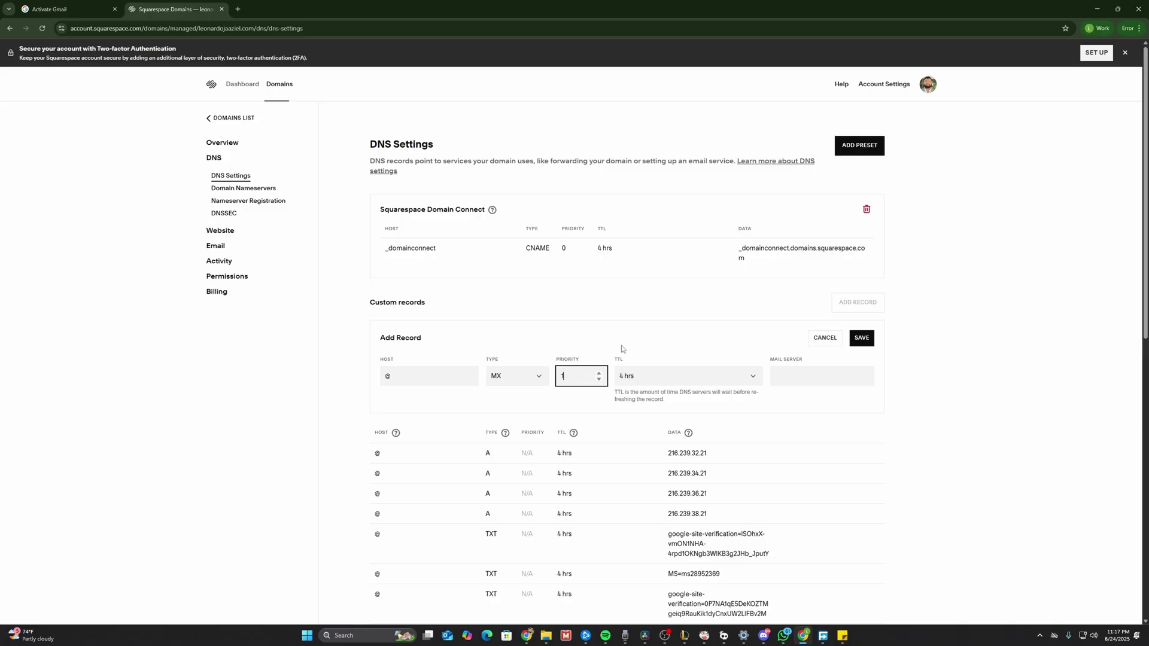
pyautogui.click(1052, 407)
# Step: Copy the SMTP.GOOGLE.COM mail server value from the Gmail activation page
pyautogui.click(81, 9)
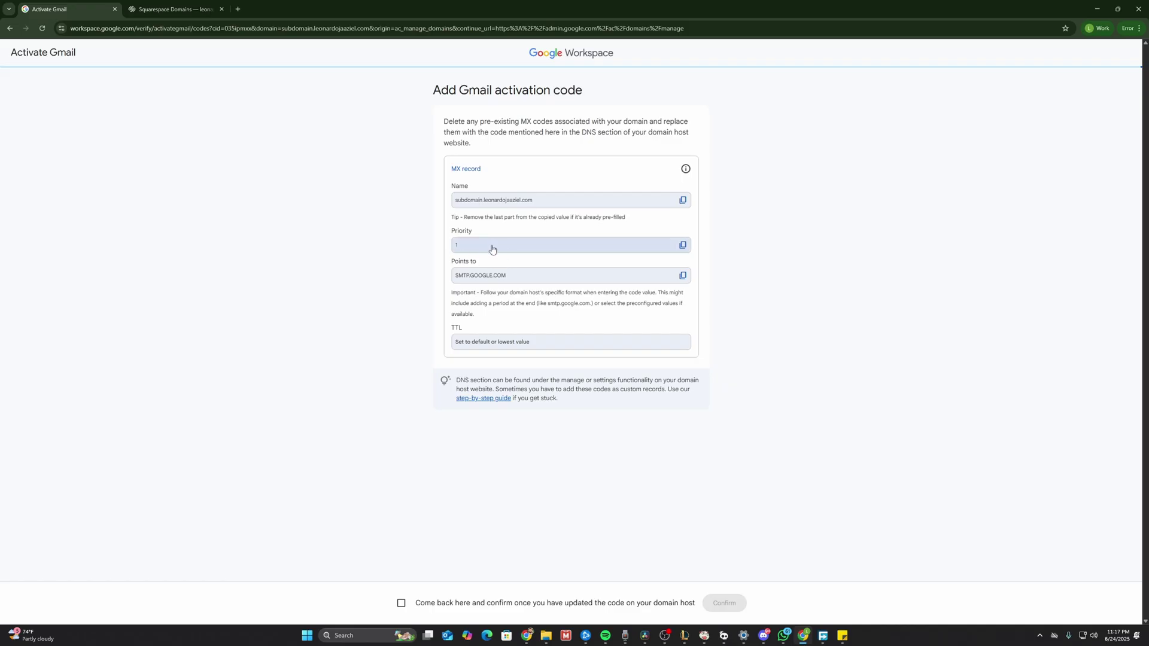
pyautogui.hotkey('ctrl', '+')
pyautogui.hotkey('ctrl', '+')
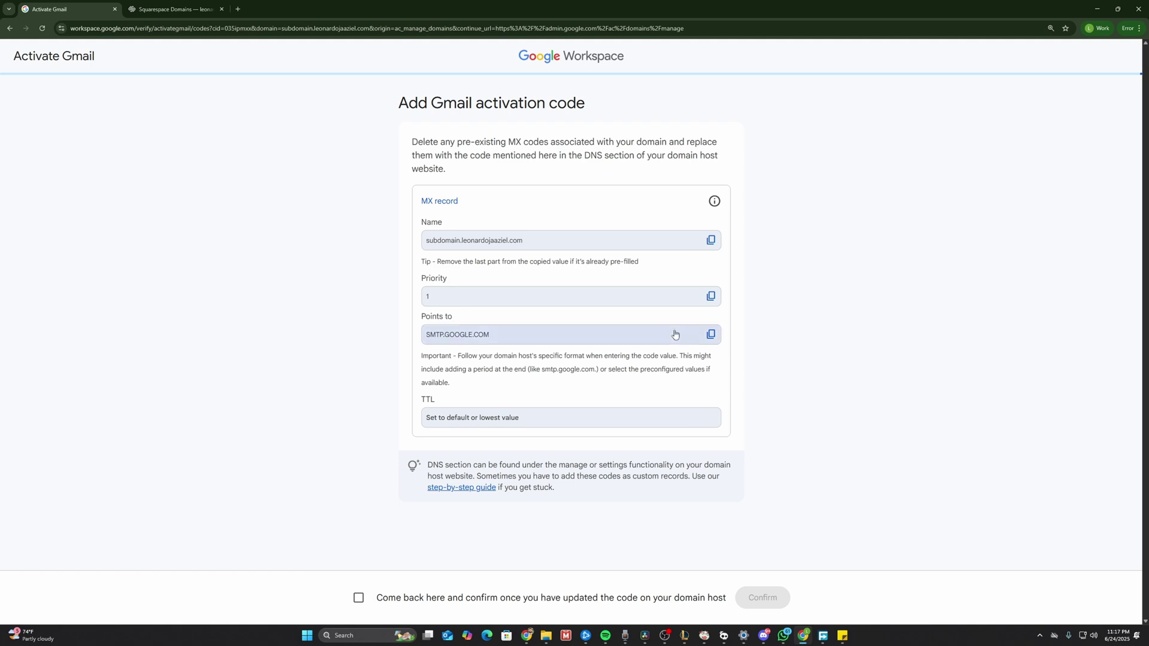
pyautogui.click(710, 334)
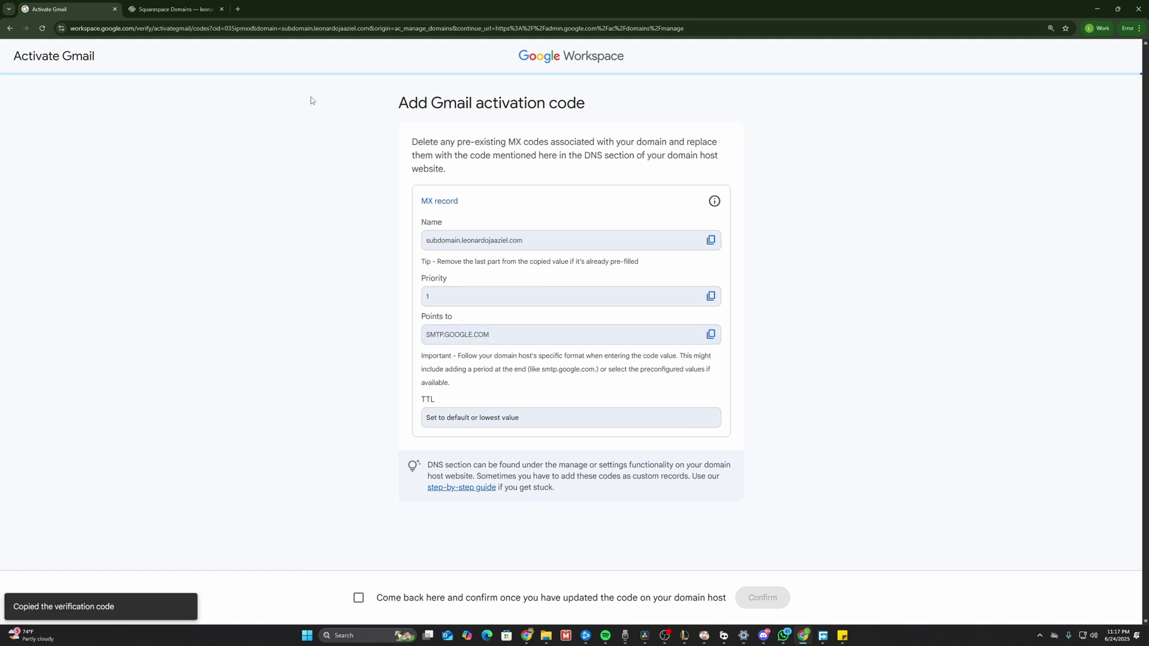
pyautogui.click(192, 12)
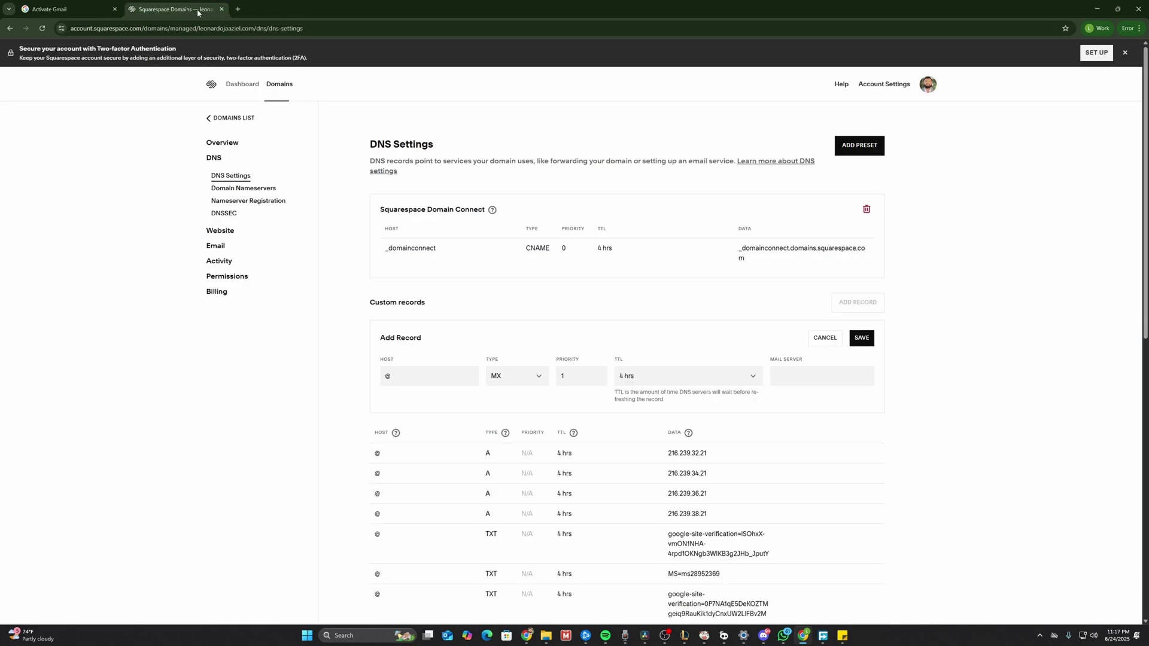
# Step: Paste SMTP.GOOGLE.COM as the mail server, set TTL to 30 mins, and save the record
pyautogui.click(822, 377)
pyautogui.hotkey('ctrl', 'v')
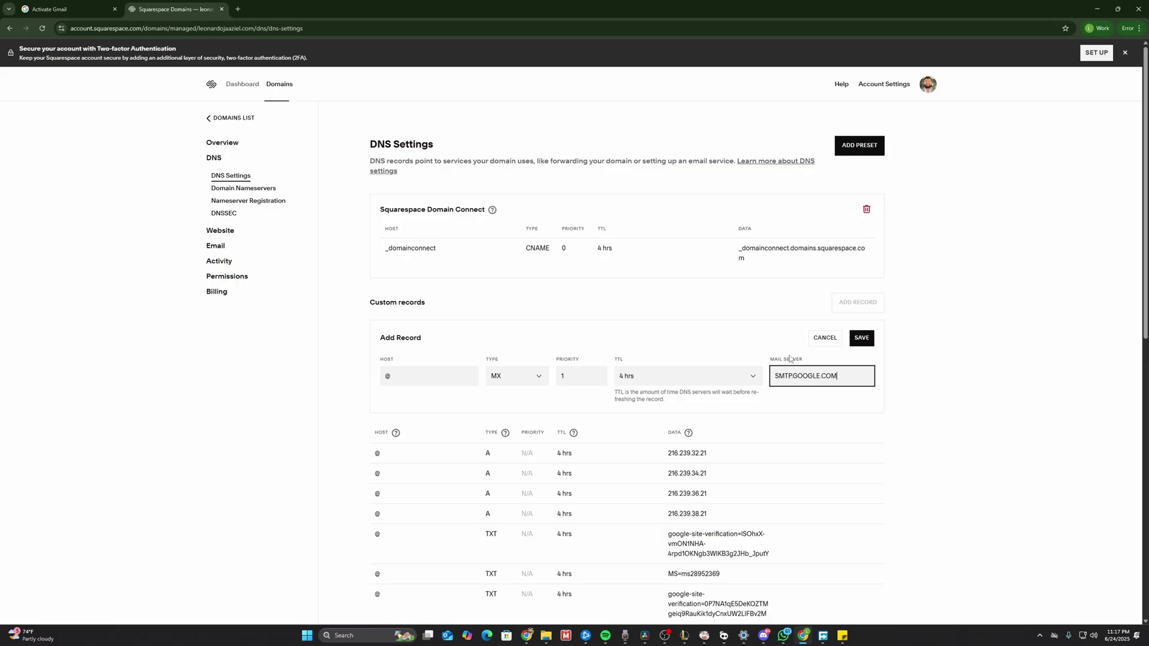
pyautogui.click(639, 375)
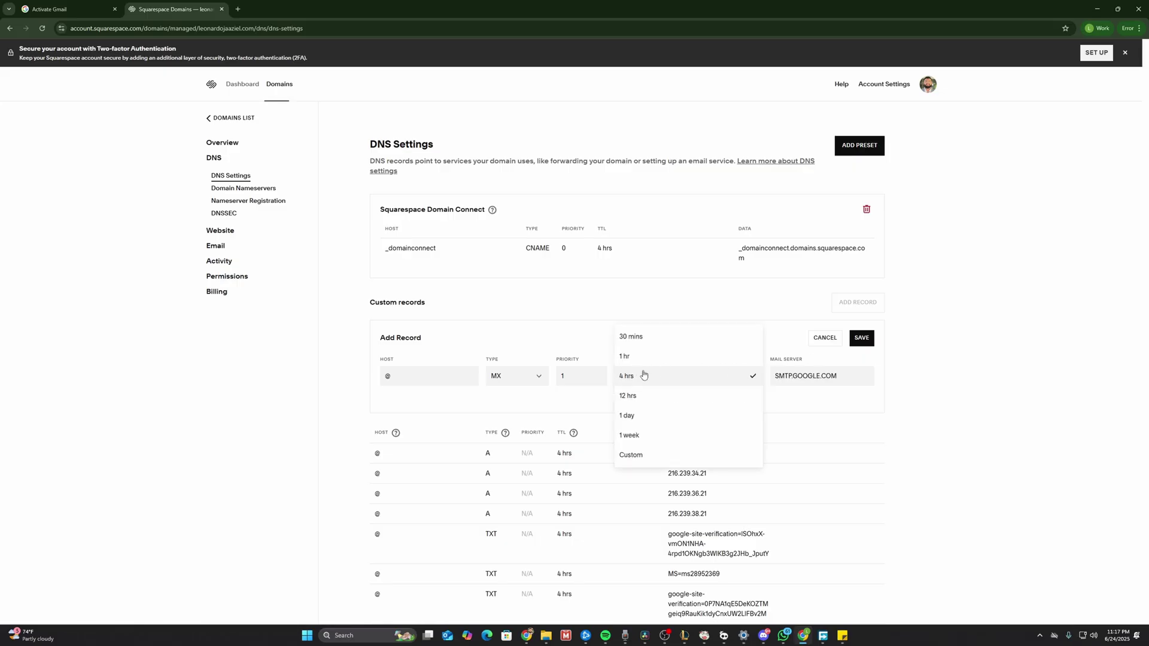
pyautogui.click(646, 339)
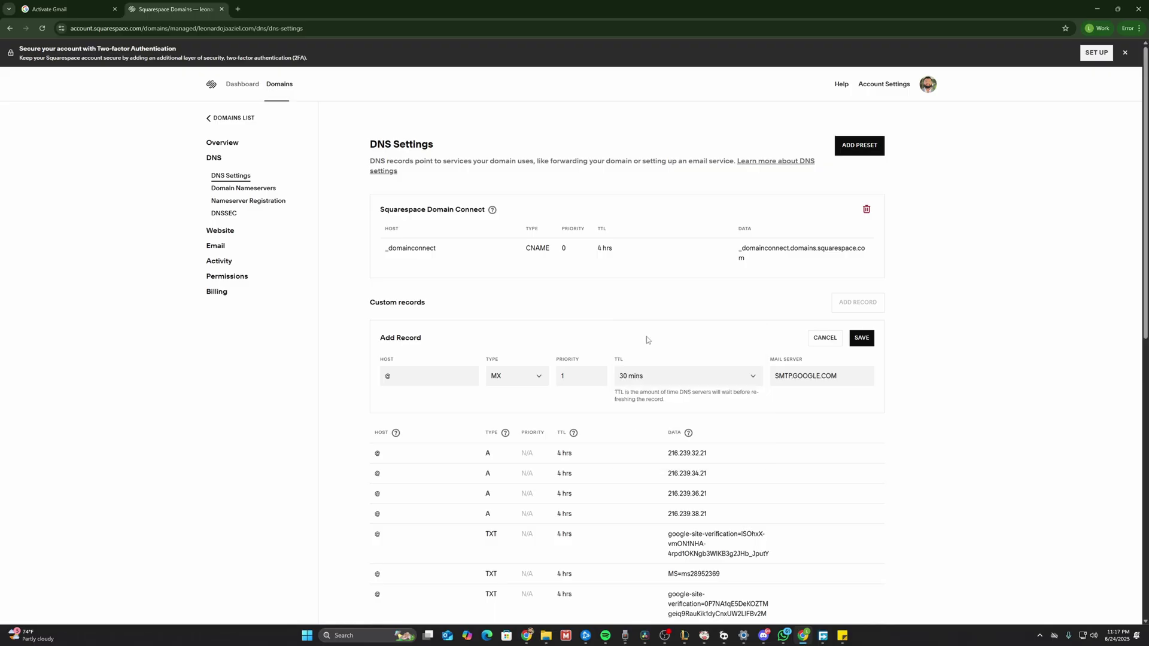
pyautogui.click(862, 339)
pyautogui.scroll(-2, 862, 455)
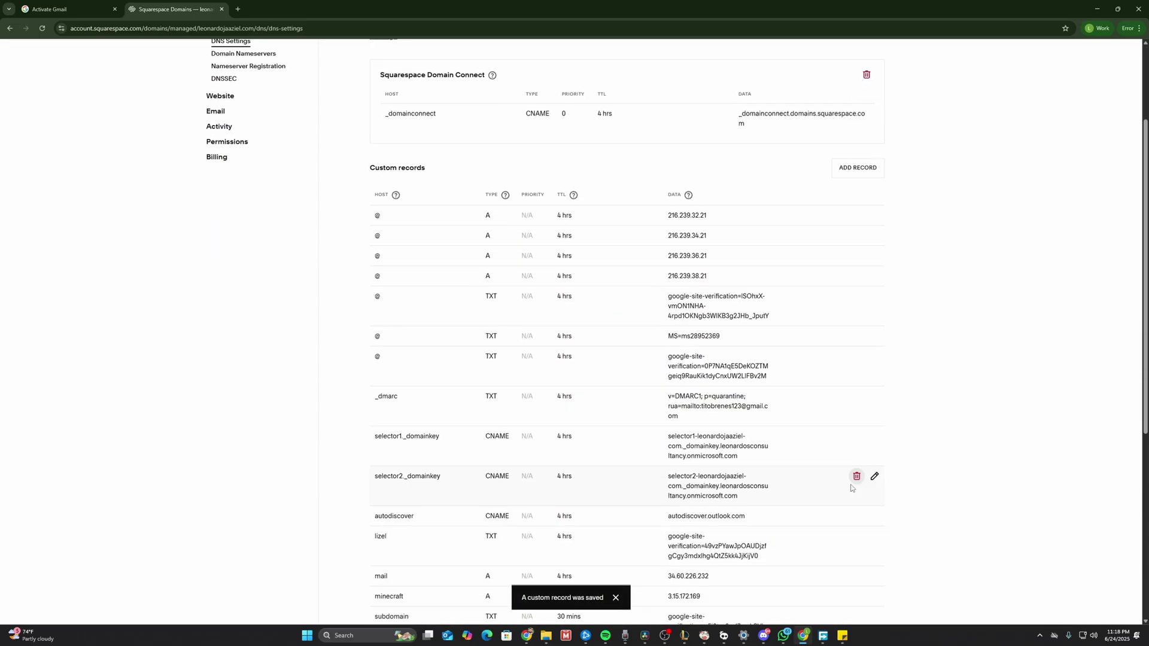
pyautogui.scroll(2, 820, 464)
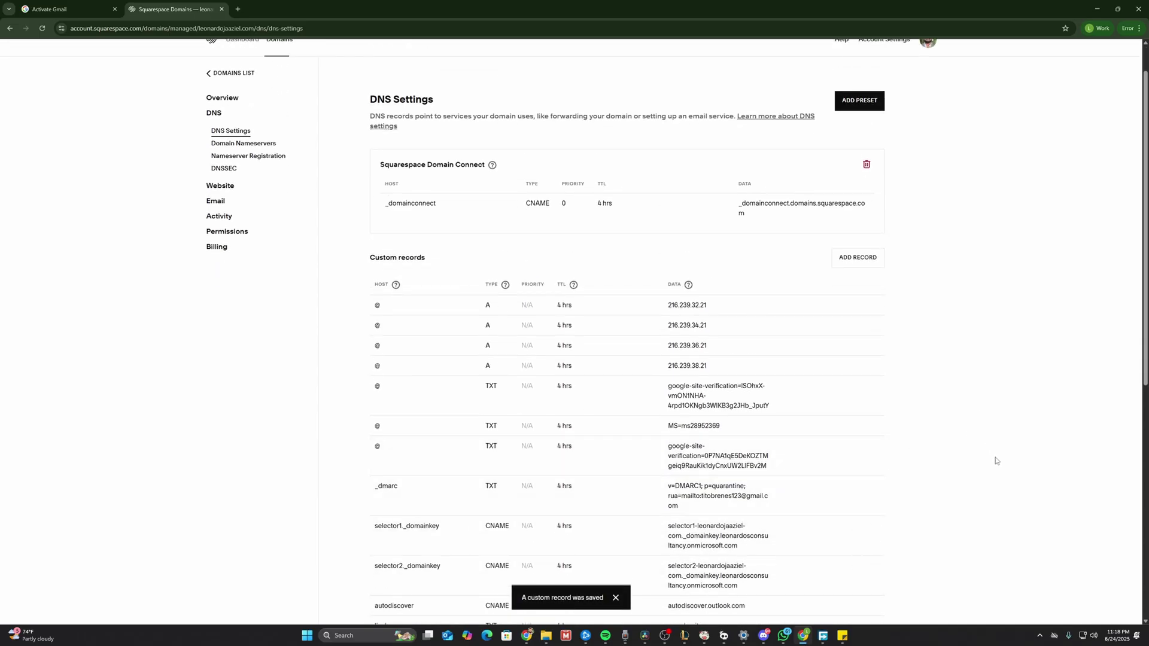
pyautogui.scroll(1, 998, 460)
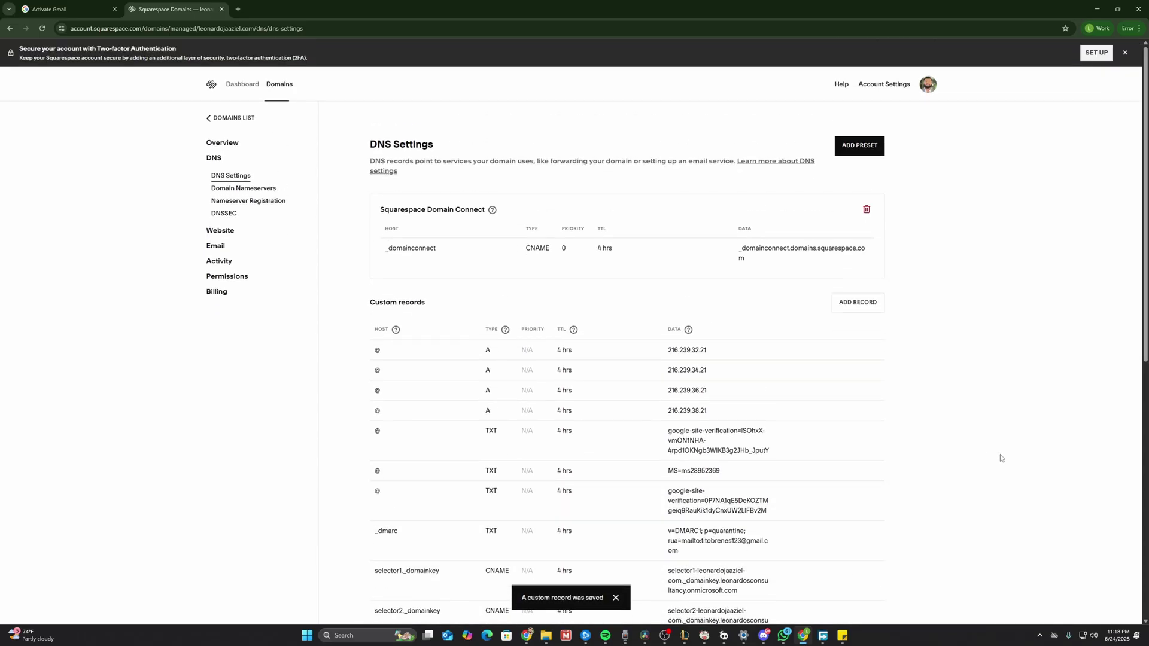
# Step: Back on the Gmail activation page, confirm the MX record update and verify the domain
pyautogui.click(92, 10)
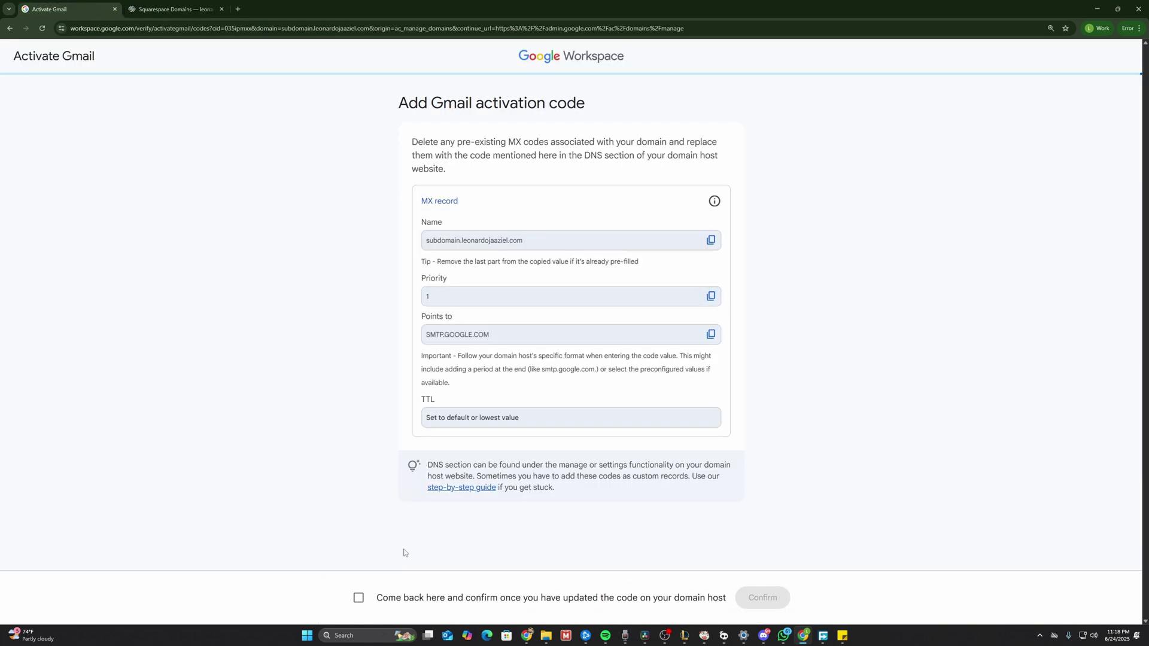
pyautogui.click(366, 600)
pyautogui.click(765, 602)
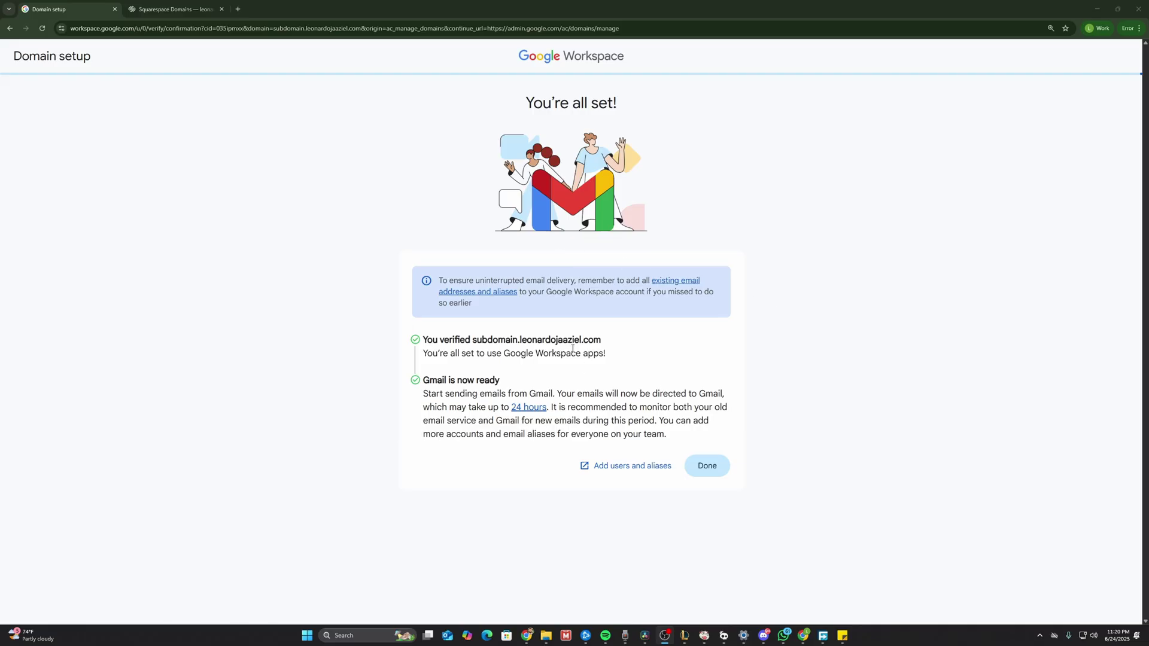
# Step: Finish setup with Done to see the domain listed as Verified with Gmail activated
pyautogui.click(707, 465)
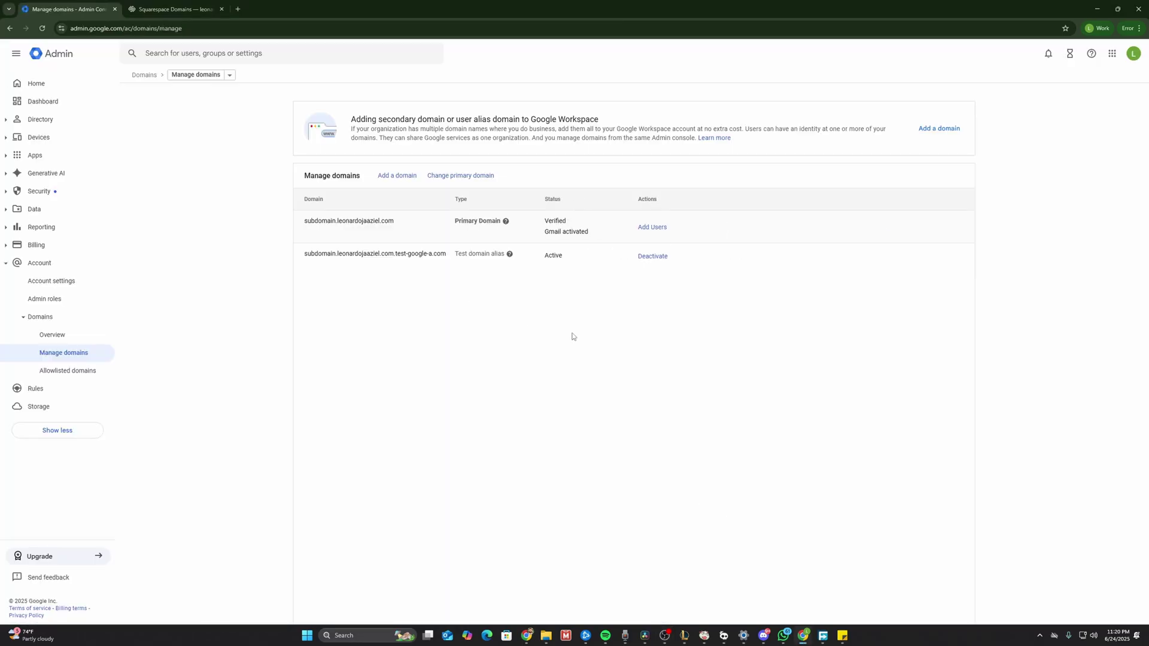